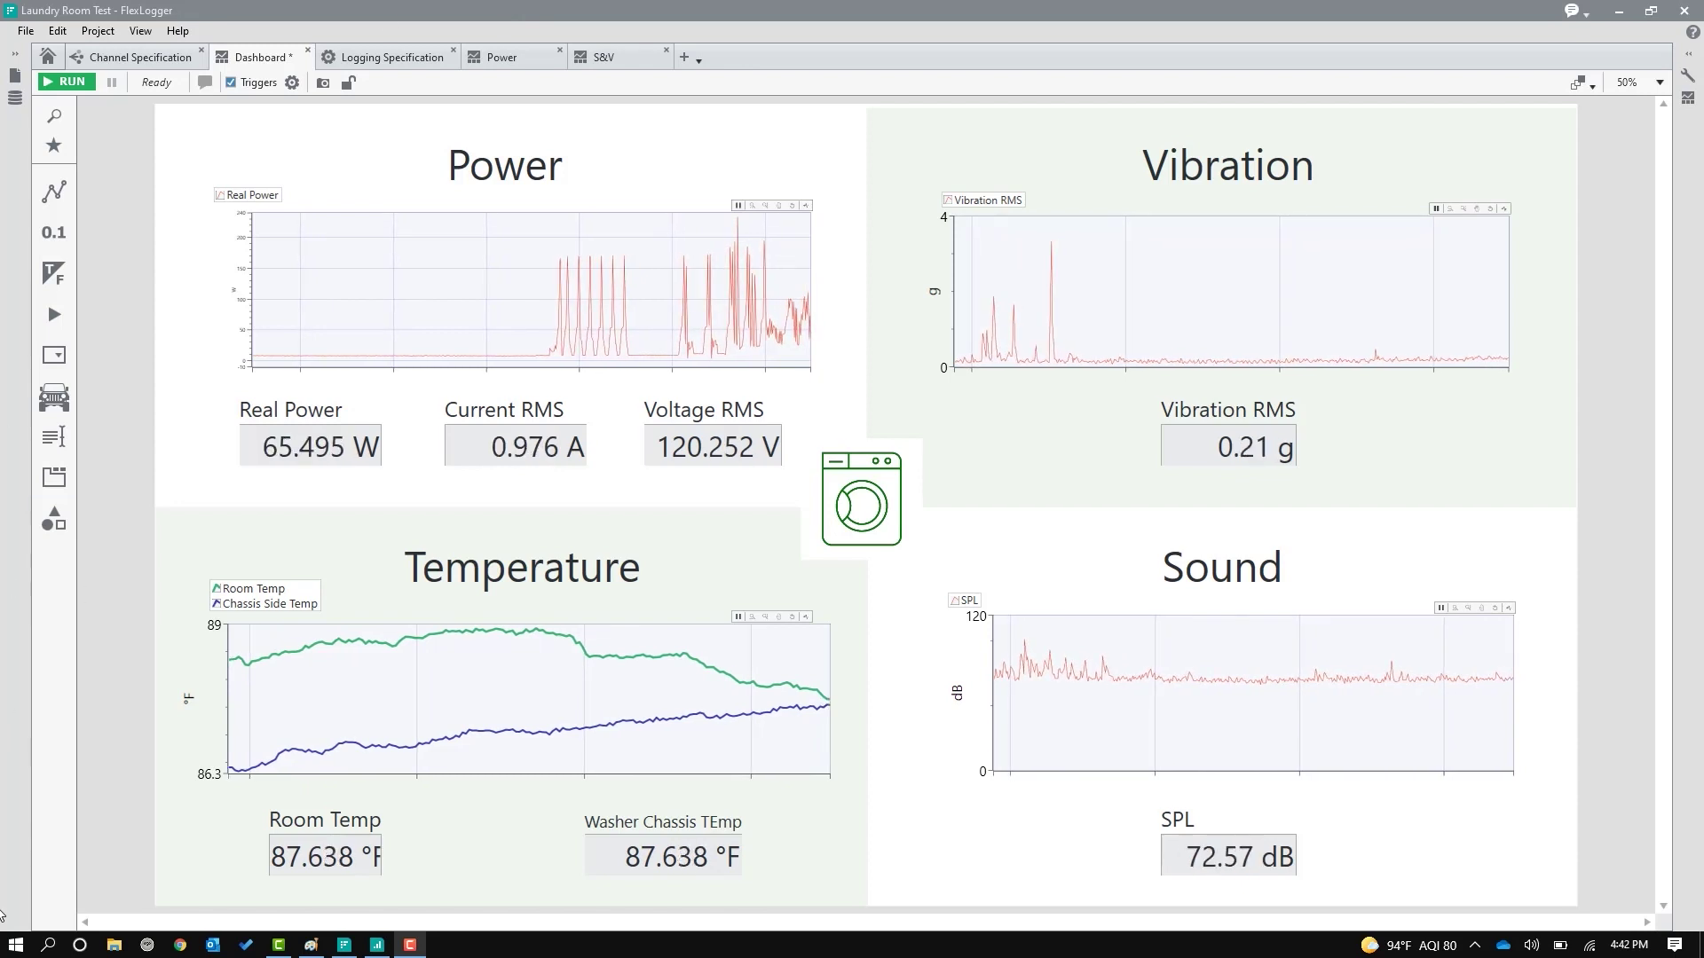
Bring the DIAdem data view back up from the taskbar
{"action": "left_click", "coordinate": [382, 947]}
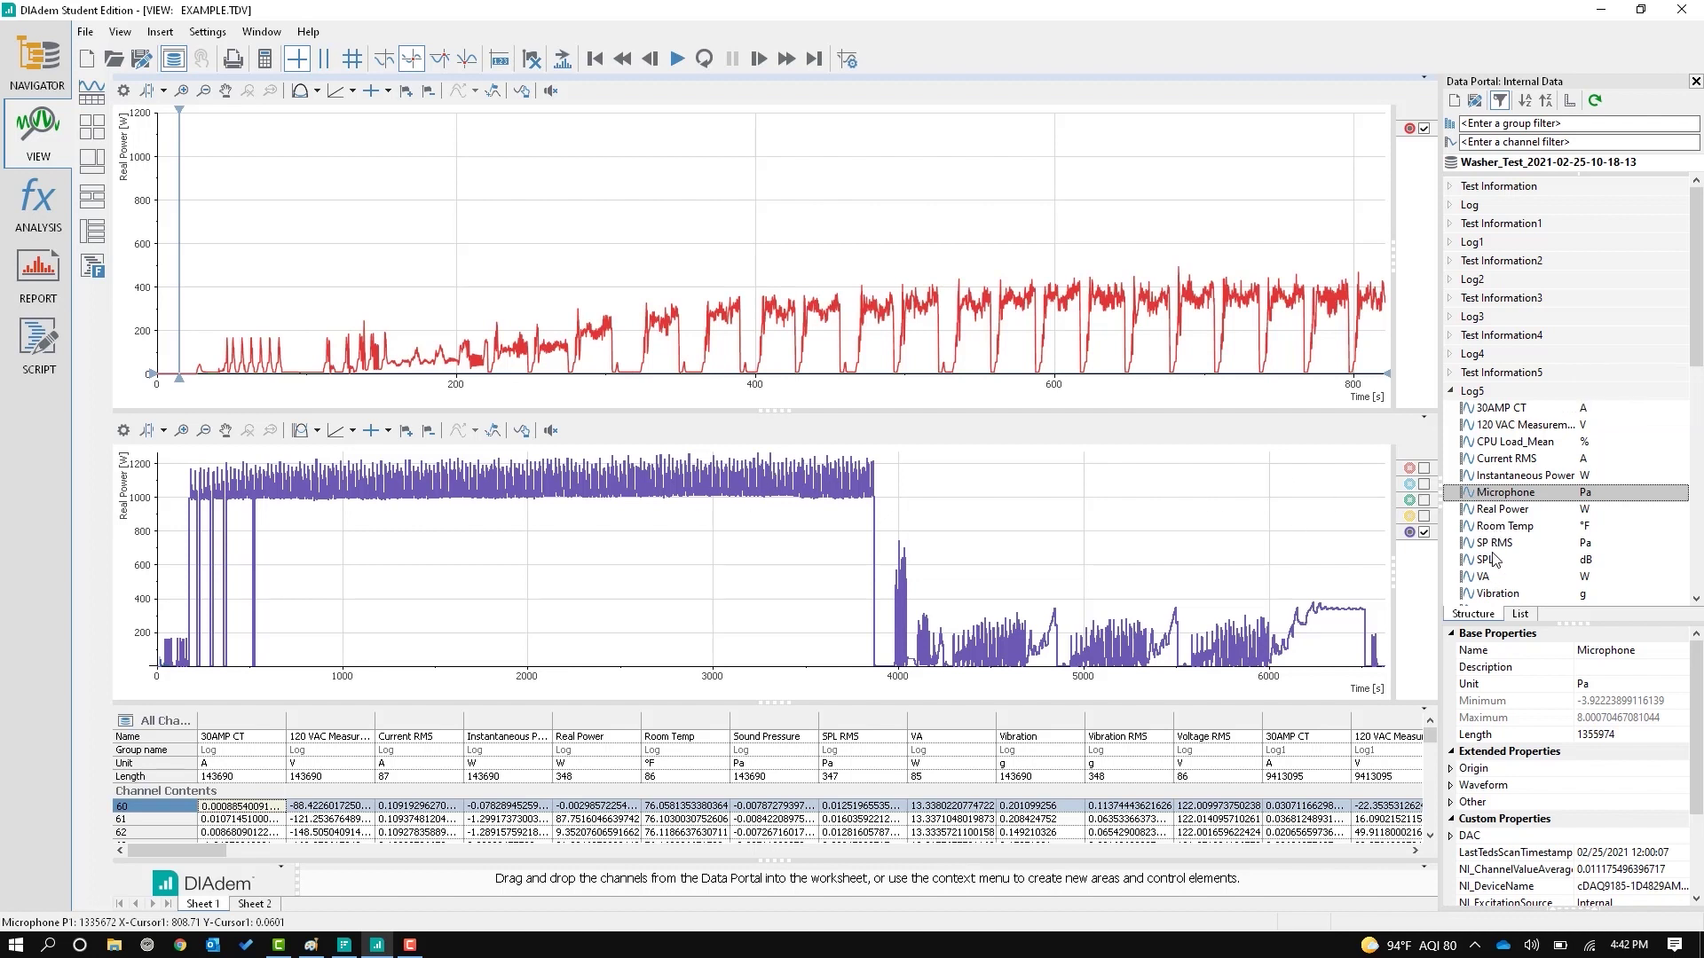
Review the Log5 group's 120 VAC Measurement, Current RMS and Real Power channel properties
{"action": "left_click", "coordinate": [1499, 425]}
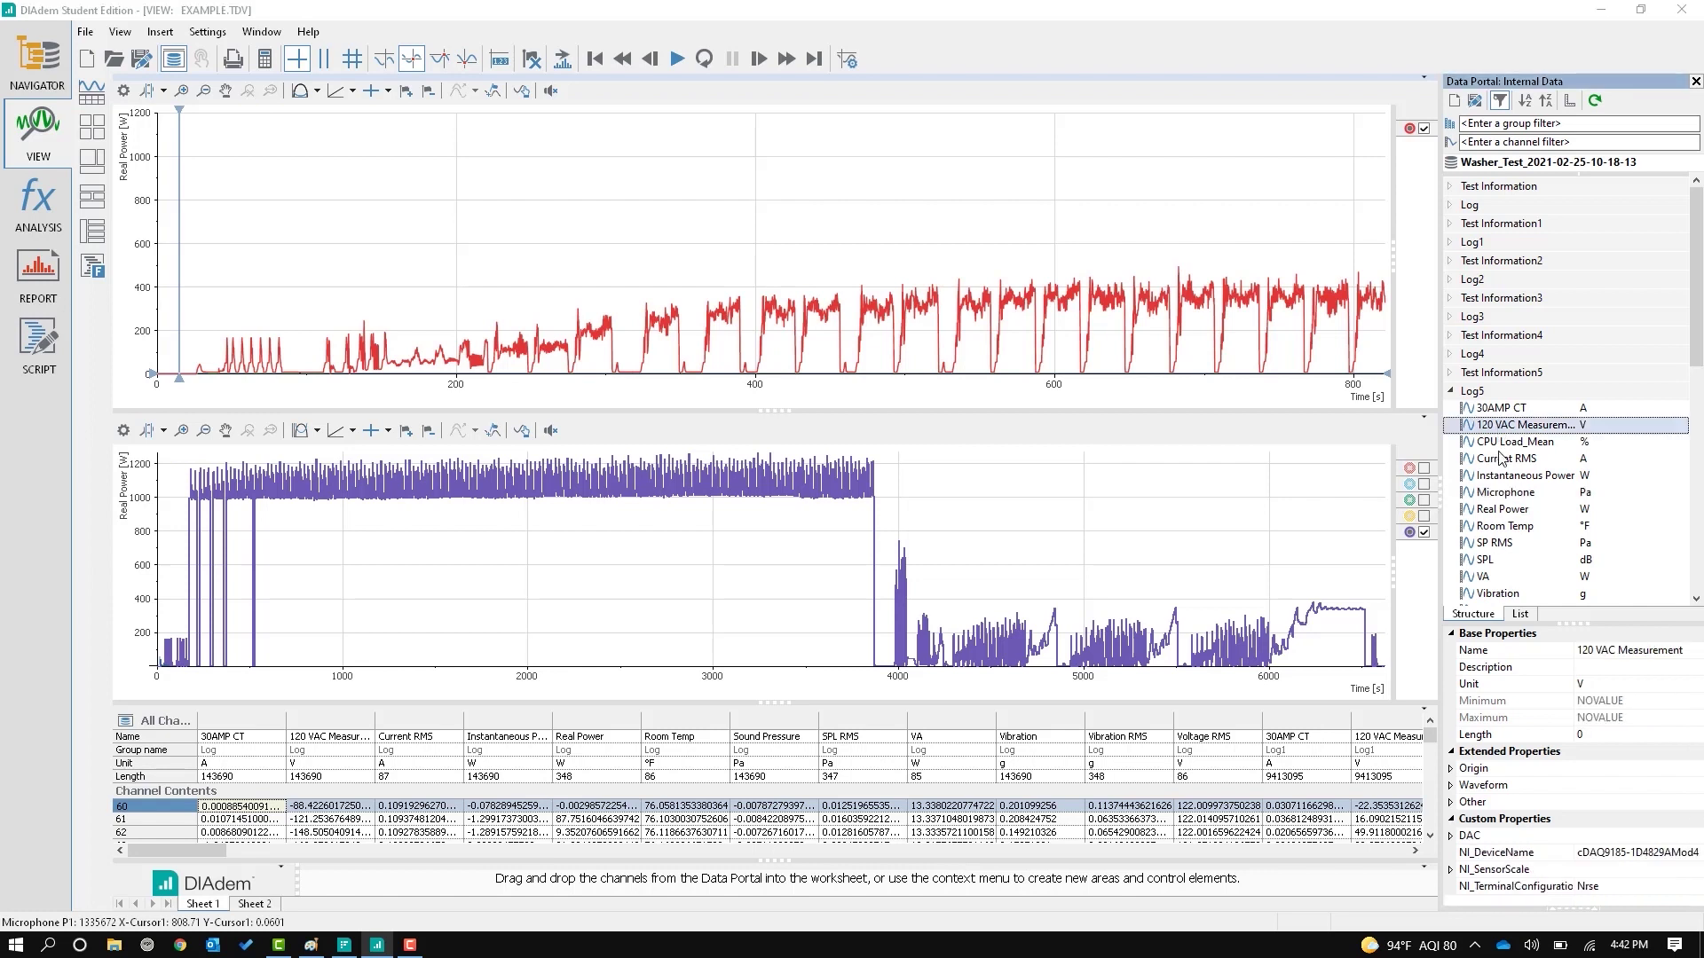
{"action": "left_click", "coordinate": [1505, 459]}
{"action": "left_click", "coordinate": [1503, 509]}
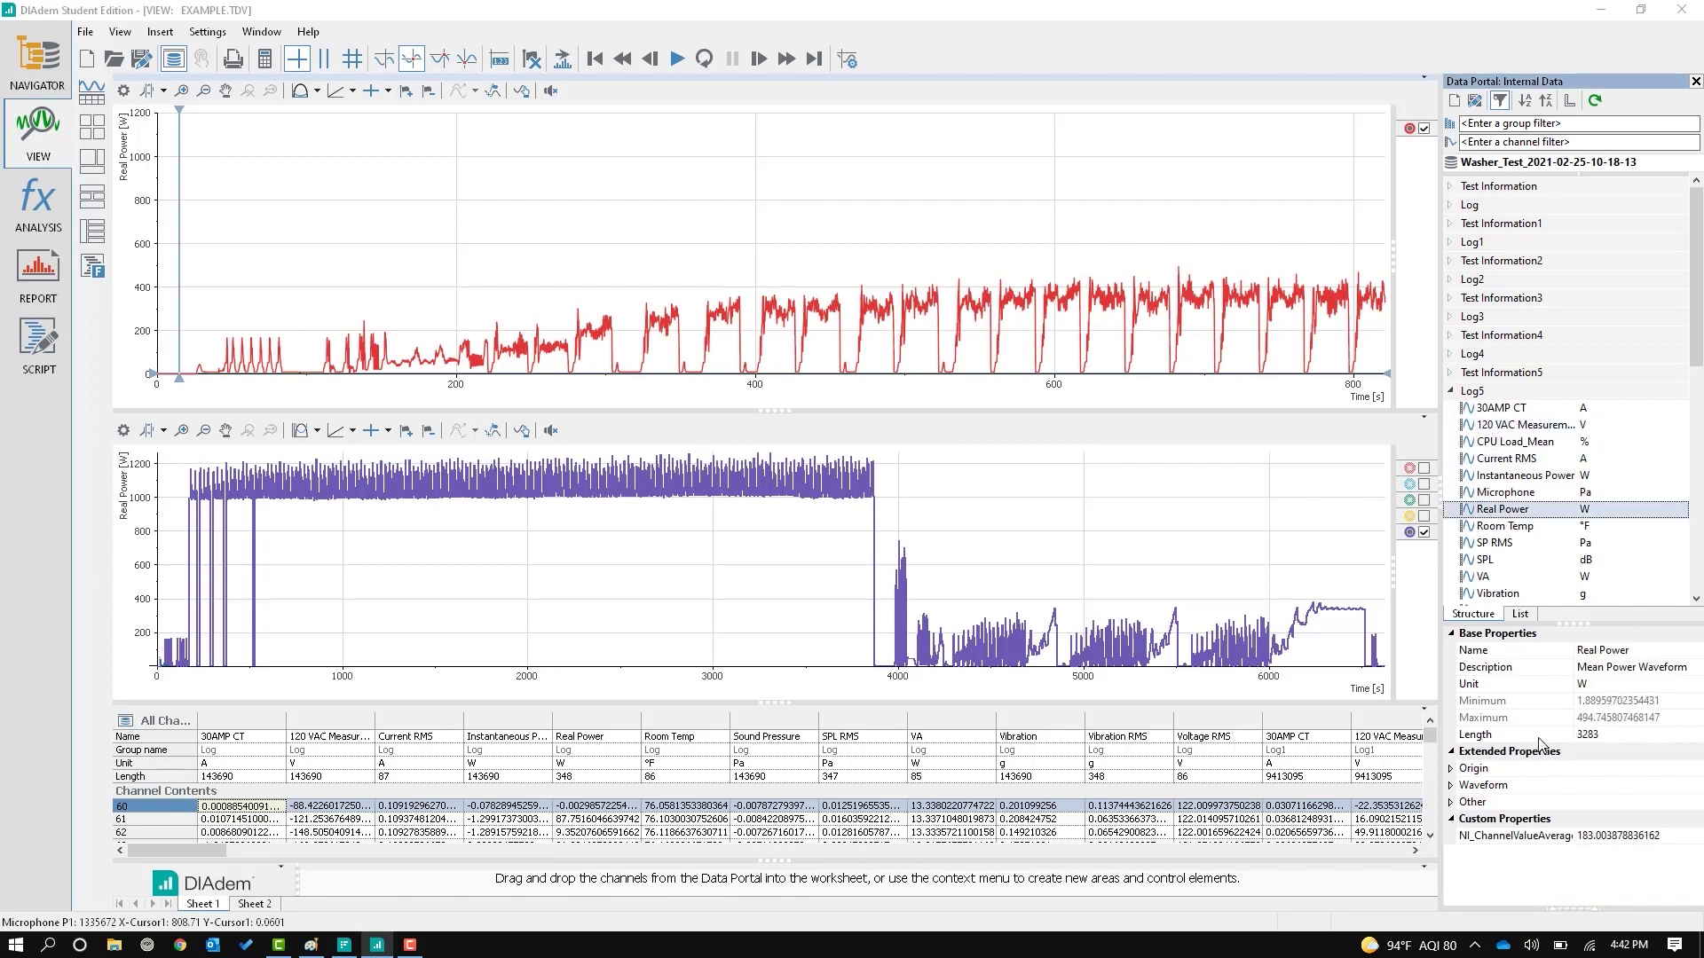
Activate the lower purple power chart and show the Log11 Real Power channel's properties (max ~1268.9 W)
{"action": "left_click", "coordinate": [1171, 614]}
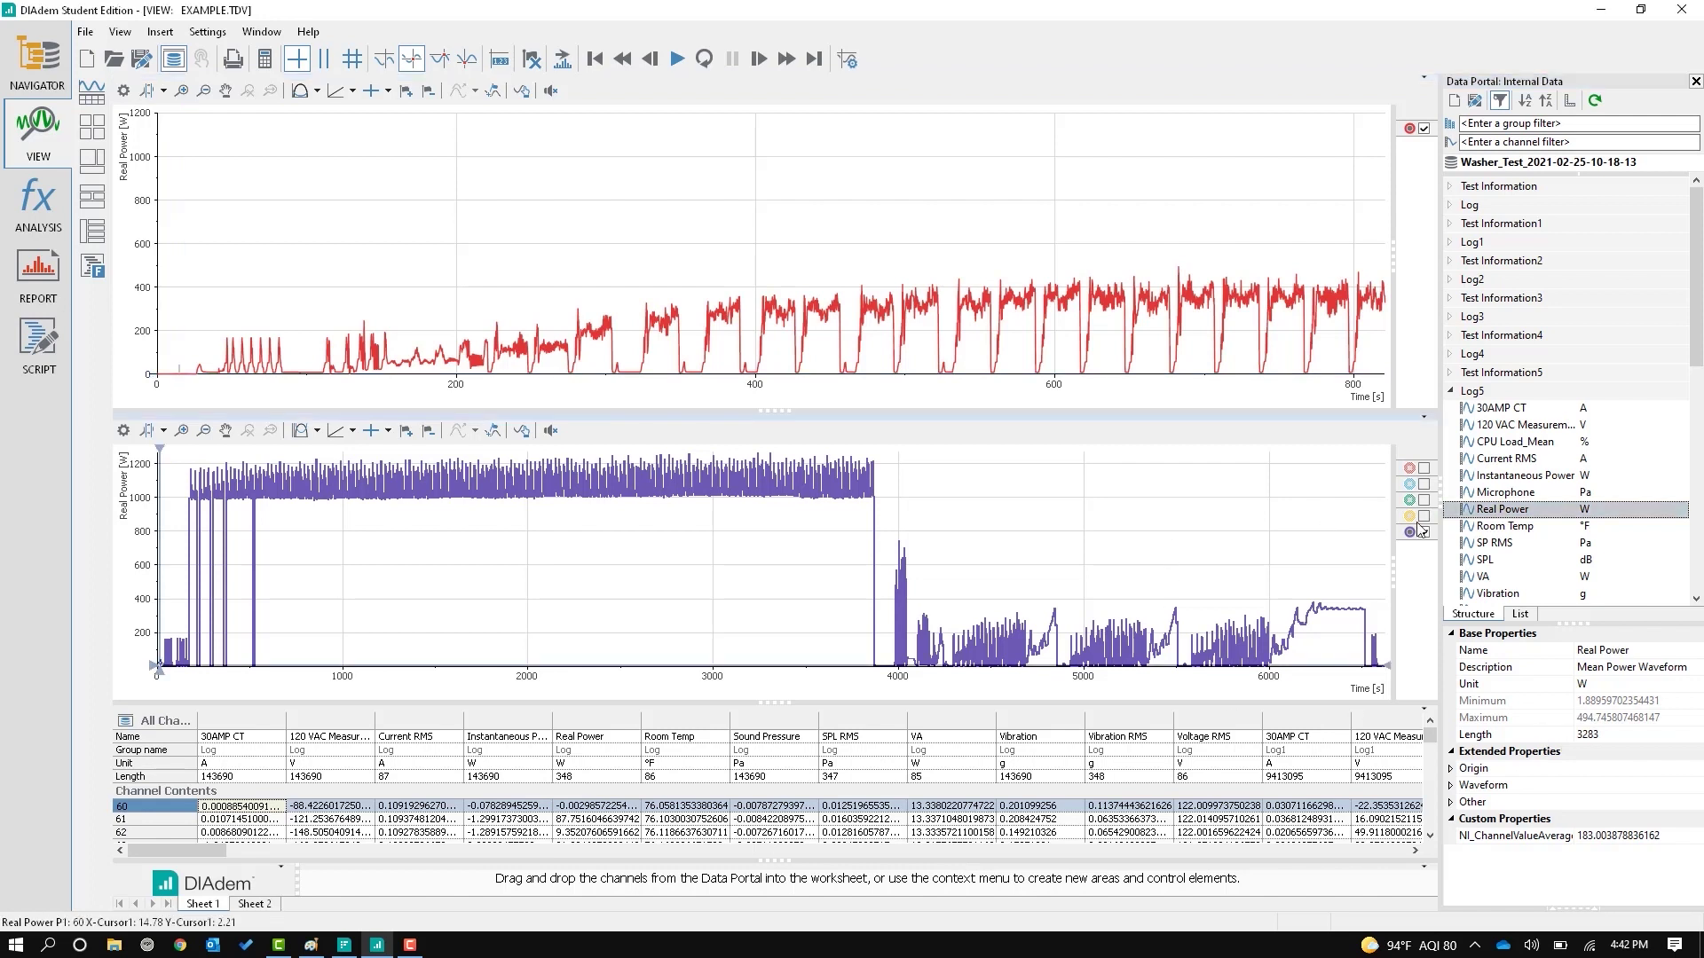
{"action": "scroll", "coordinate": [1496, 569], "scroll_direction": "down", "scroll_amount": 5}
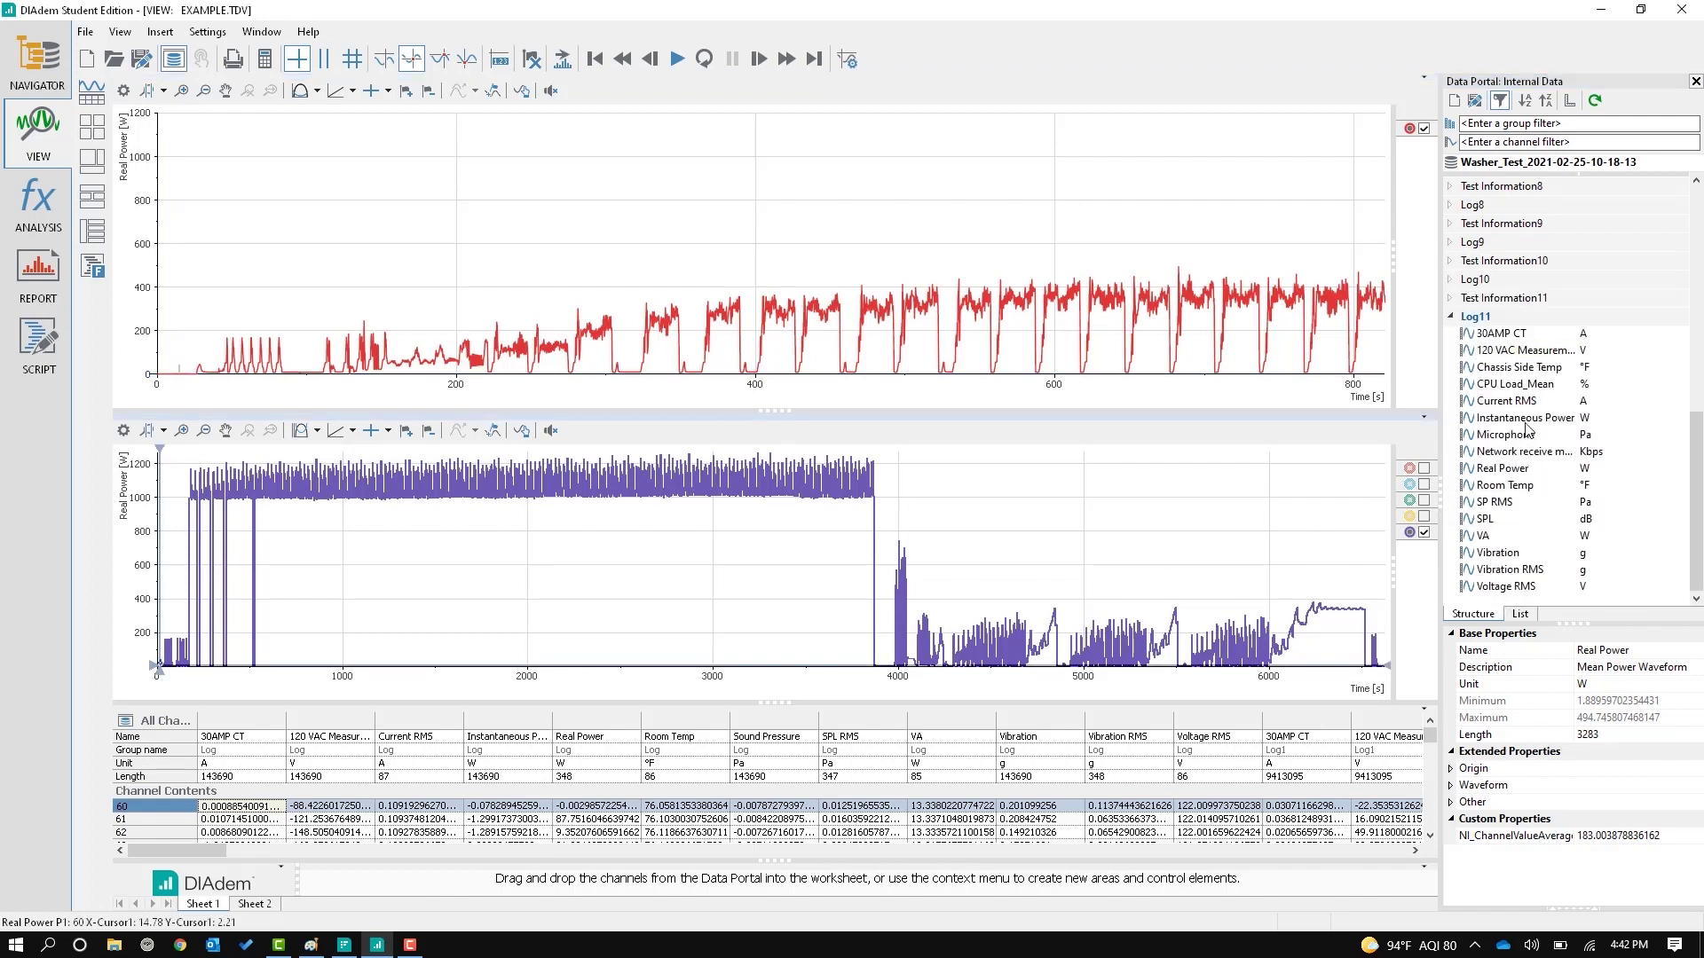
{"action": "left_click", "coordinate": [1505, 469]}
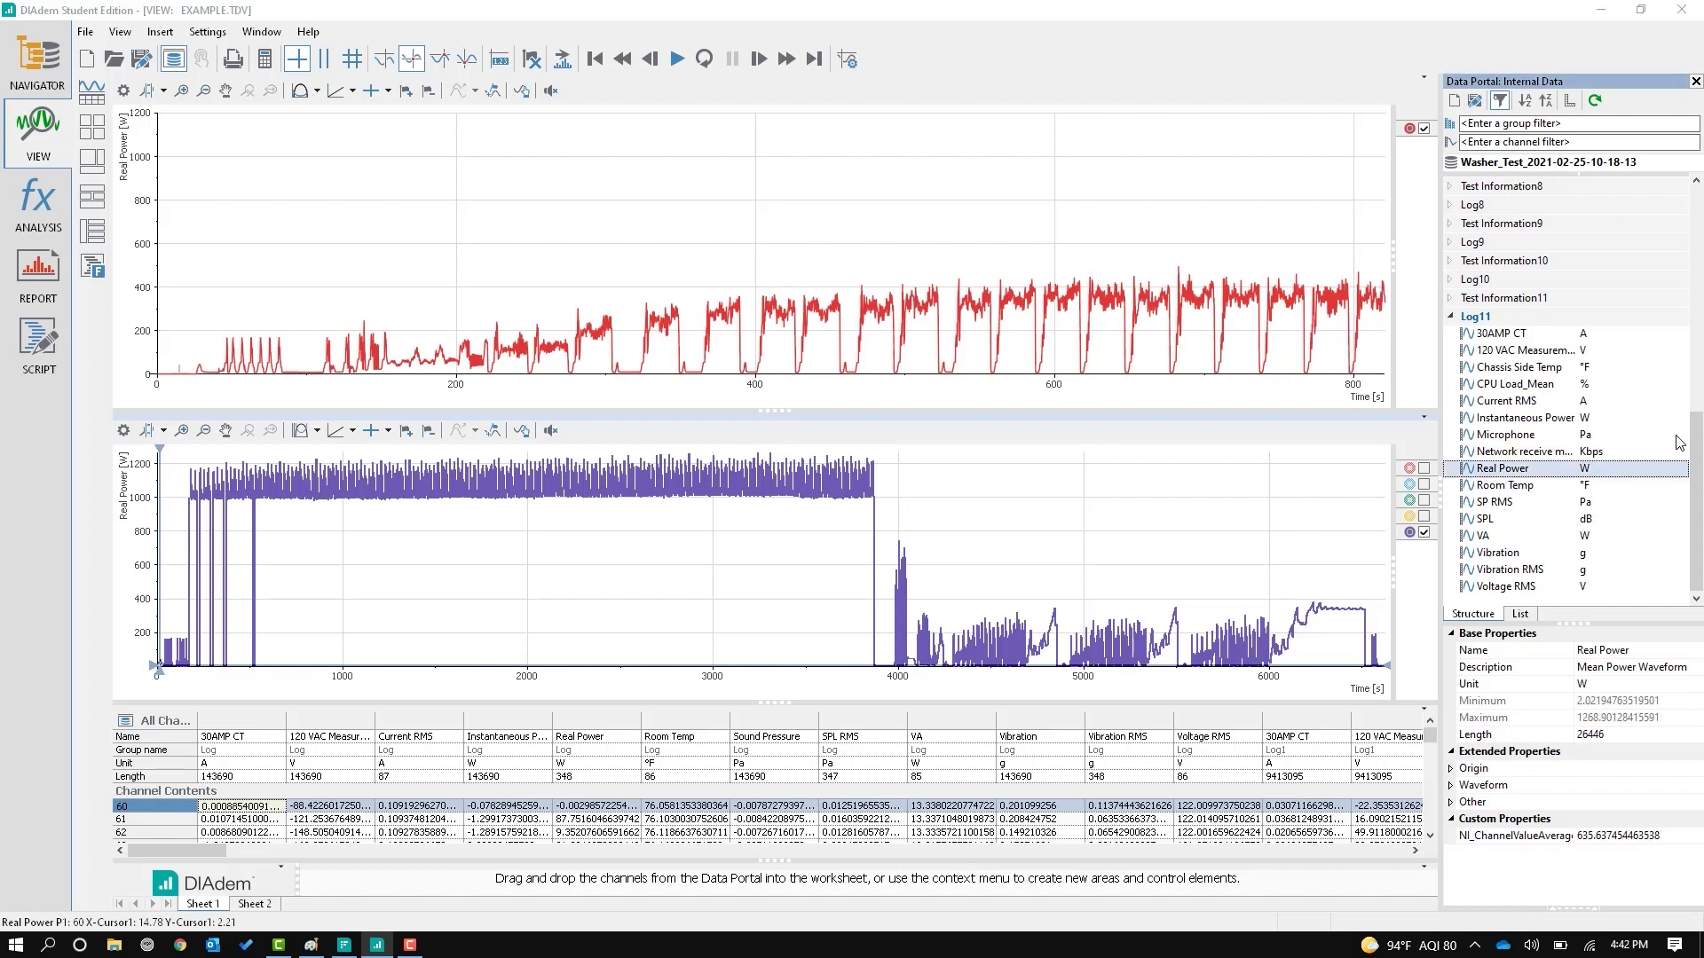